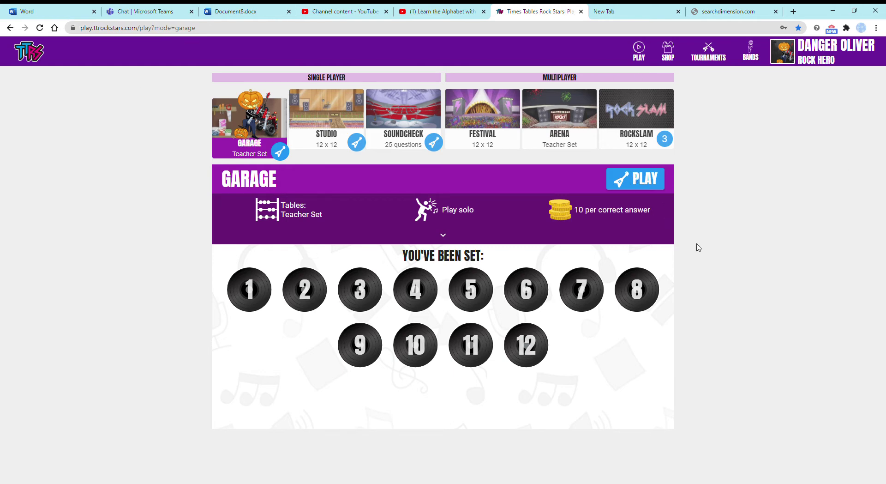
# Step: Start the Garage round and answer the opening questions: 8, 60, 12, 96, 99, 80
pyautogui.click(644, 179)
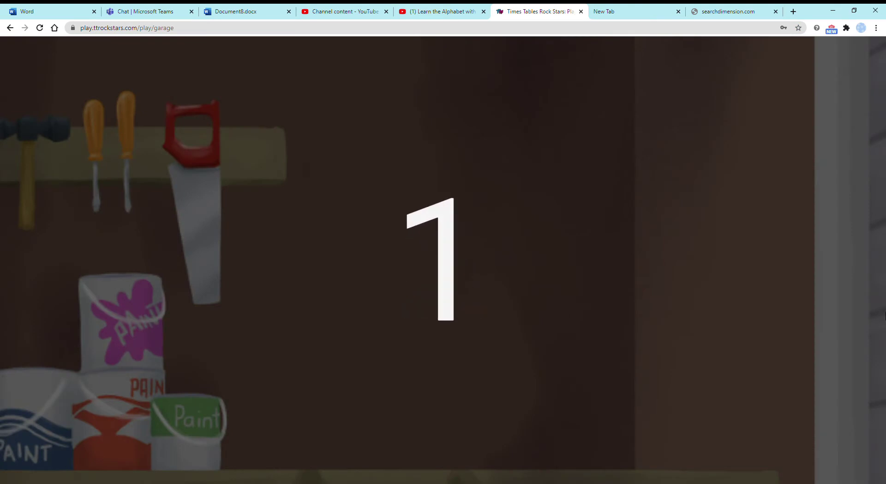
pyautogui.write('8')
pyautogui.press('Return')
pyautogui.write('60')
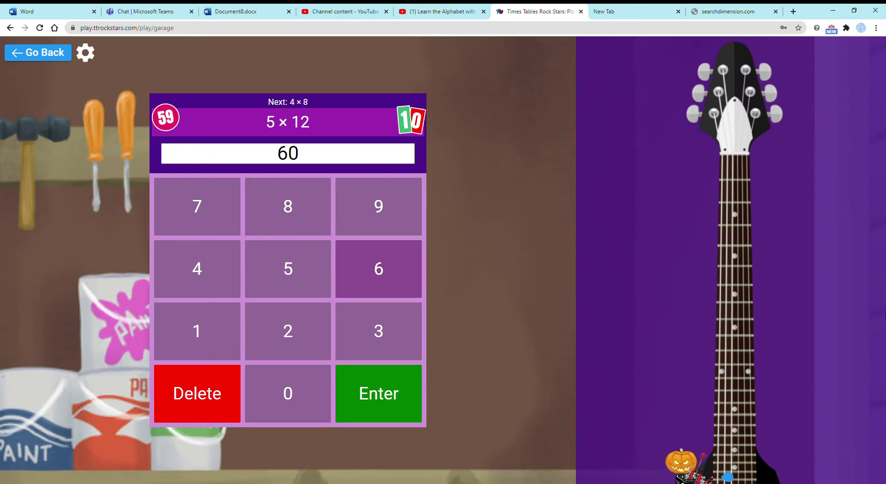
pyautogui.press('Return')
pyautogui.write('12')
pyautogui.press('Return')
pyautogui.write('12')
pyautogui.press('Return')
pyautogui.write('96')
pyautogui.press('Return')
pyautogui.write('99')
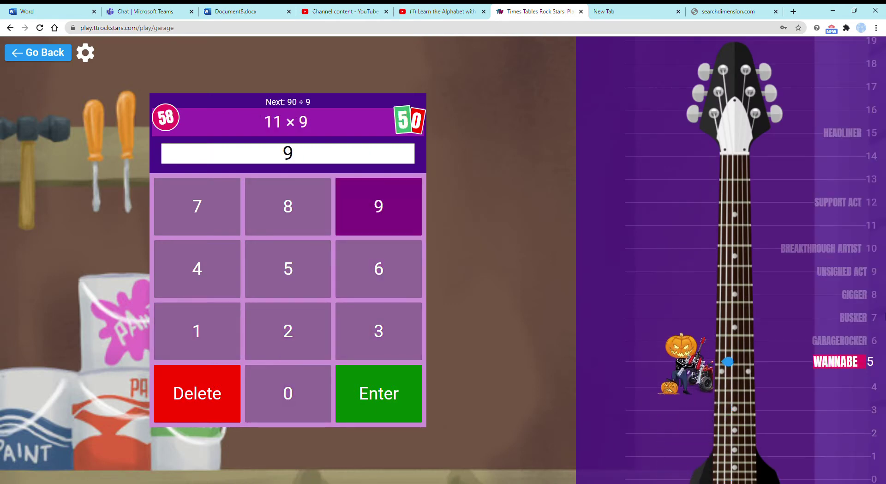
pyautogui.press('Return')
pyautogui.write('80')
pyautogui.press('Return')
pyautogui.write('72')
pyautogui.press('Return')
pyautogui.write('88 21 ')
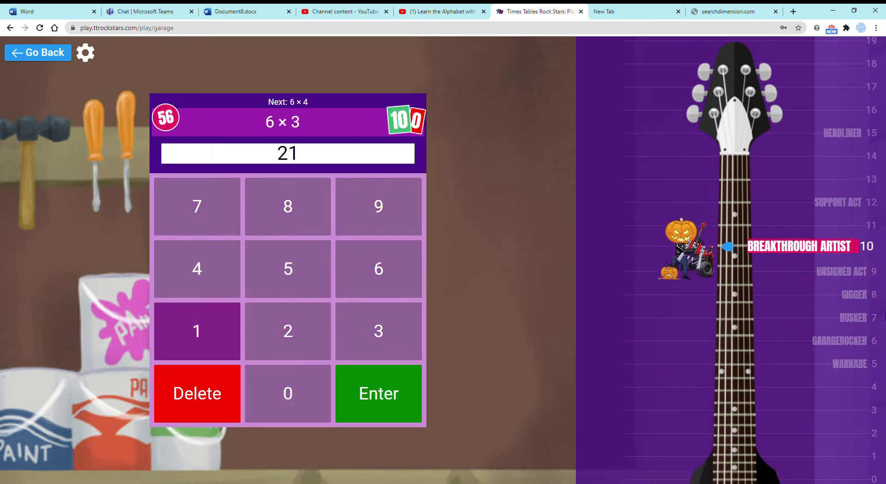
pyautogui.write('24')
# Step: Answer the remaining Garage questions: 24, 8, 74, 6, 7, 3, 556
pyautogui.press('Return')
pyautogui.write('8')
pyautogui.press('Return')
pyautogui.write('74')
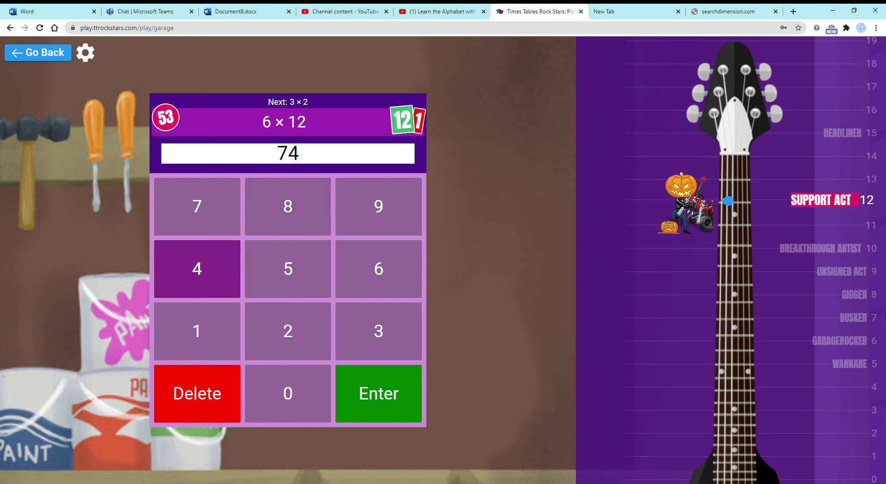
pyautogui.press('Return')
pyautogui.write('6')
pyautogui.press('Return')
pyautogui.write('80 96 ')
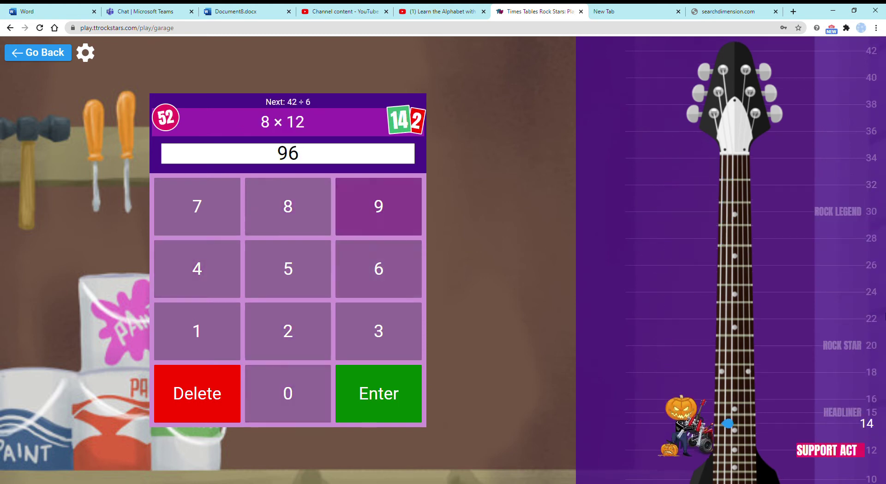
pyautogui.write('7')
pyautogui.press('Return')
pyautogui.write('72')
pyautogui.press('Return')
pyautogui.write('12 7')
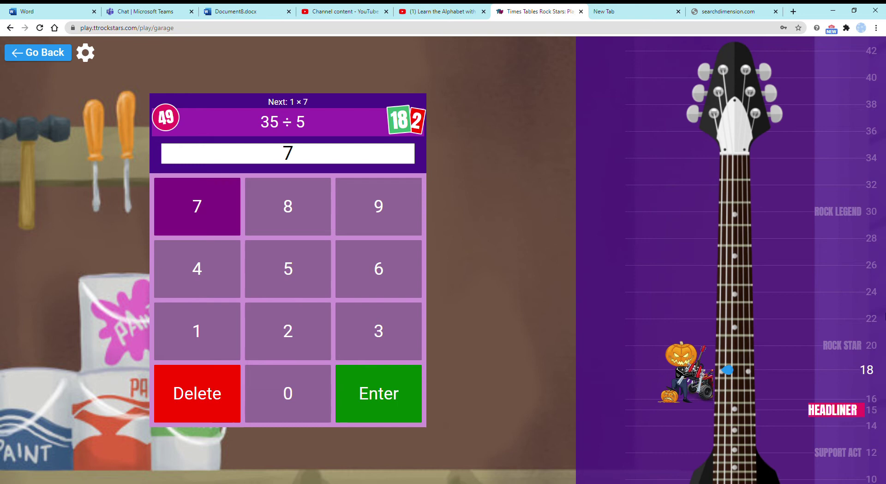
pyautogui.press('Return')
pyautogui.write('24 11 121 ')
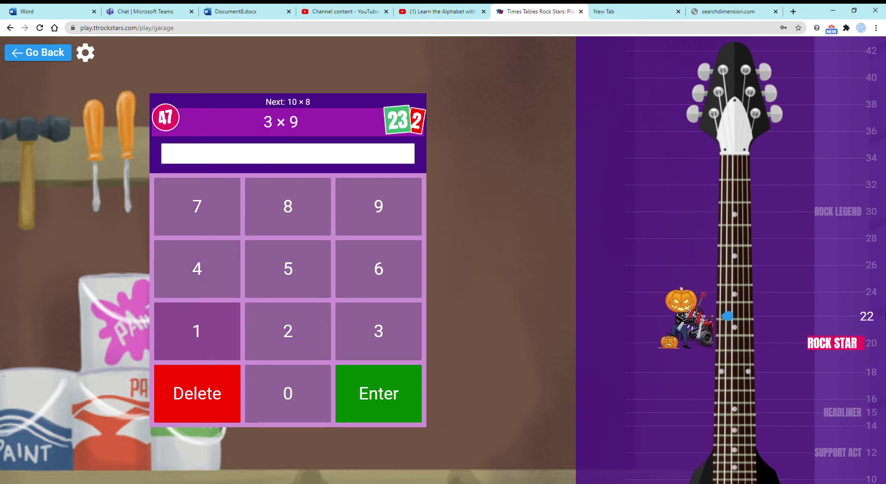
pyautogui.write('2 80 8 ')
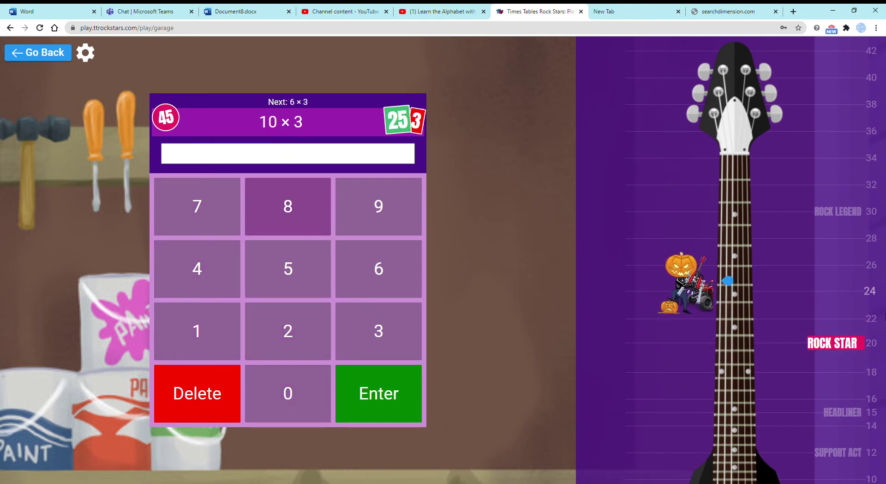
pyautogui.write('30 18 3 6 ')
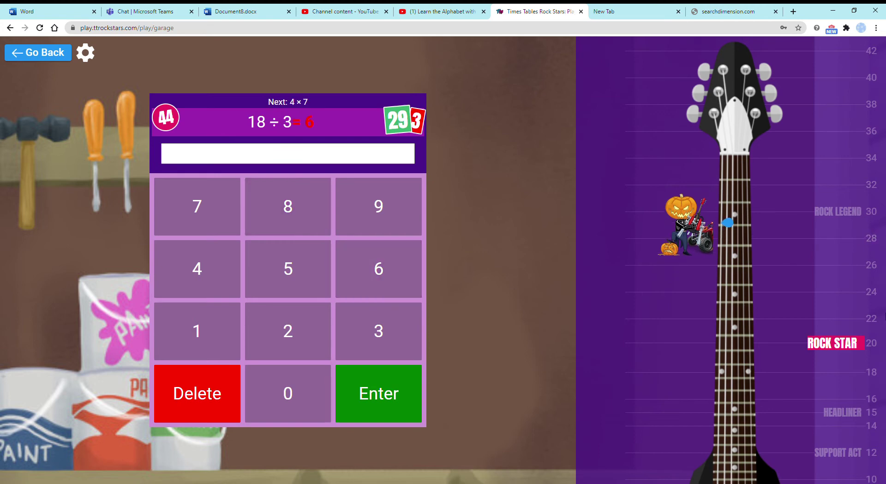
pyautogui.write('28 96 110 ')
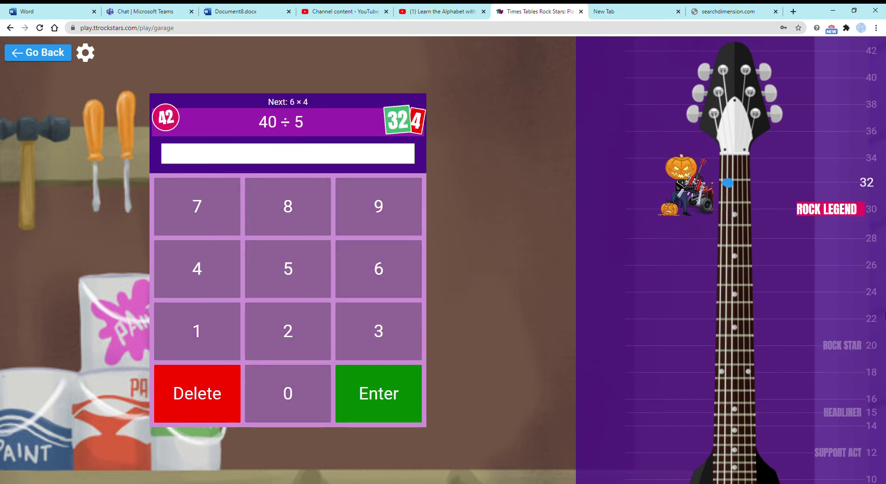
pyautogui.write('8 24')
pyautogui.press('Return')
pyautogui.write('3')
pyautogui.press('Return')
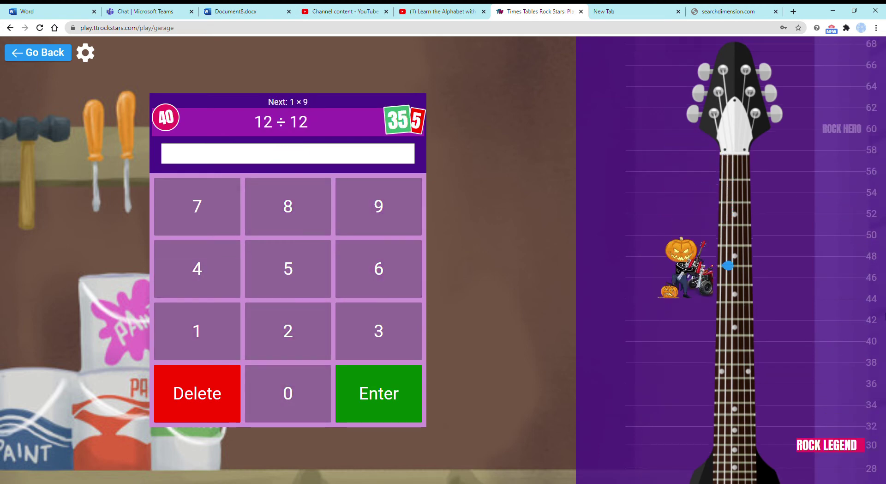
pyautogui.write('1')
pyautogui.press('Return')
pyautogui.write('9 30 8 5')
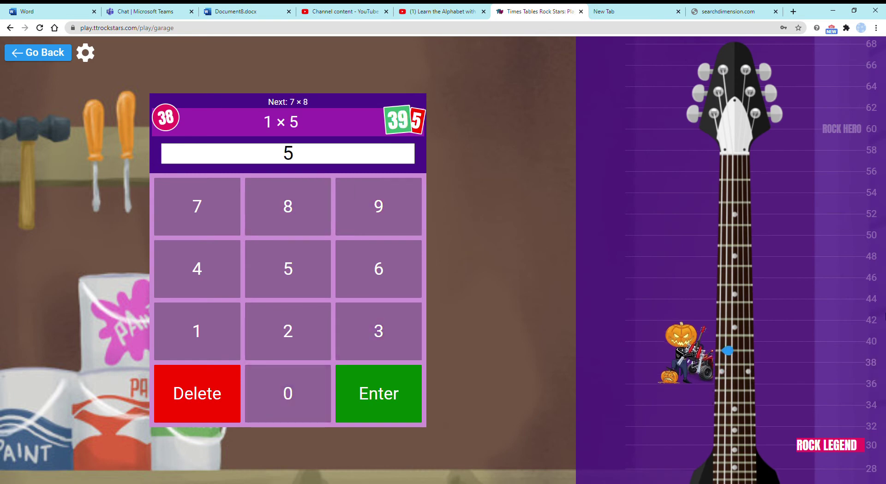
pyautogui.write(' 556')
pyautogui.press('Return')
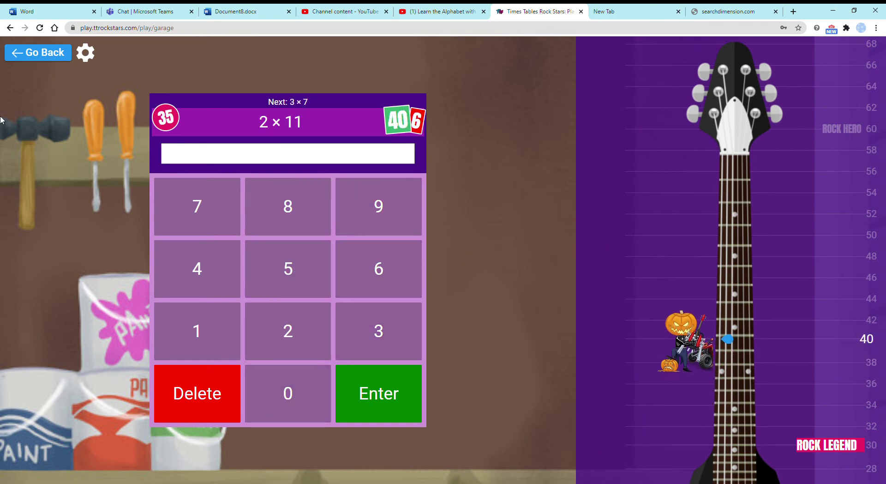
# Step: Return to Garage and answer a new round: 30, 5, 22, 21, 33, 42
pyautogui.click(38, 52)
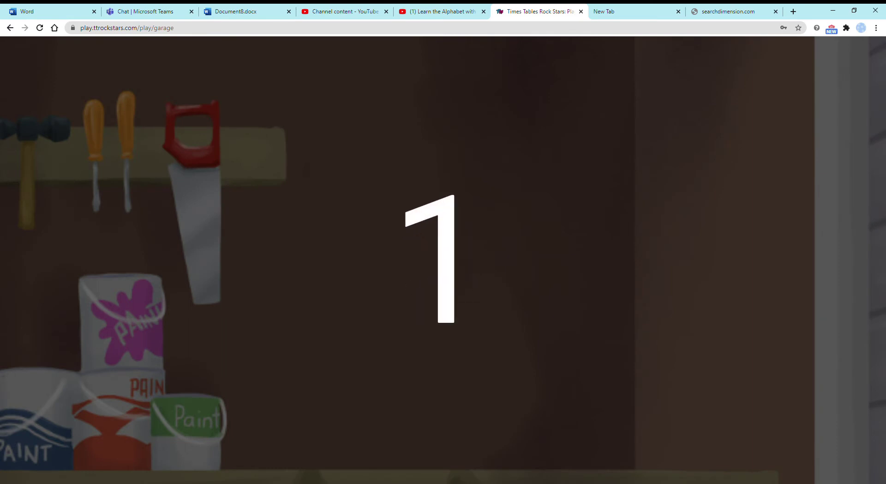
pyautogui.write('30')
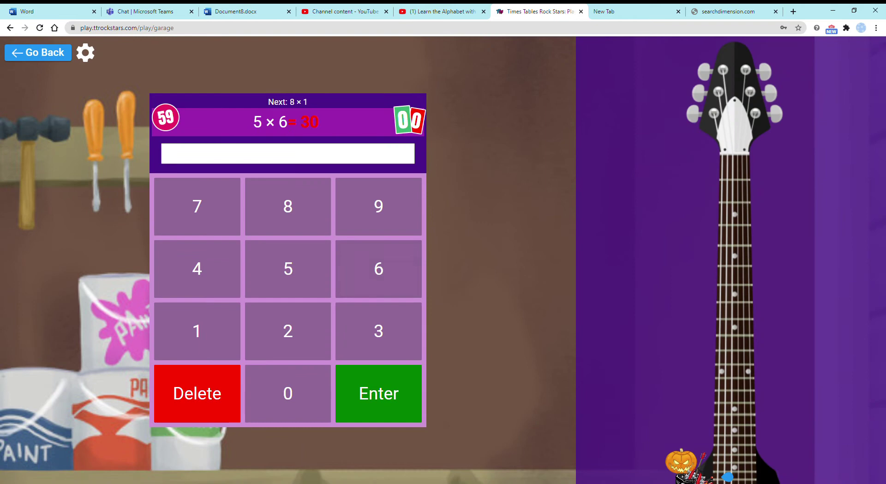
pyautogui.press('Return')
pyautogui.write('156')
pyautogui.press('Return')
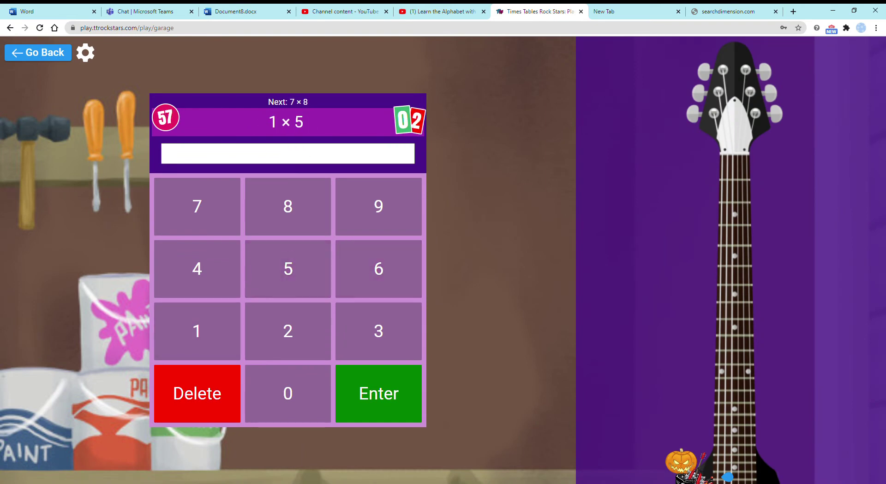
pyautogui.write('5')
pyautogui.press('Return')
pyautogui.write('56')
pyautogui.press('Return')
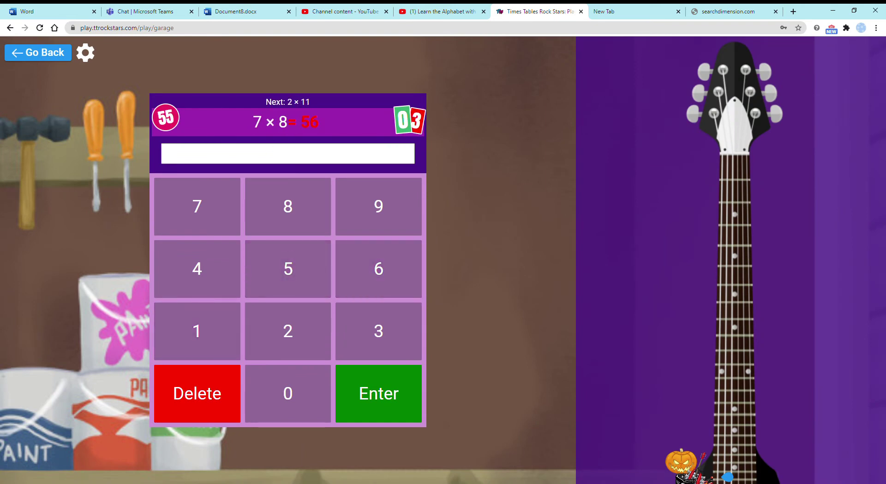
pyautogui.write('22')
pyautogui.press('Return')
pyautogui.write('21')
pyautogui.press('Return')
pyautogui.write('60')
pyautogui.press('Return')
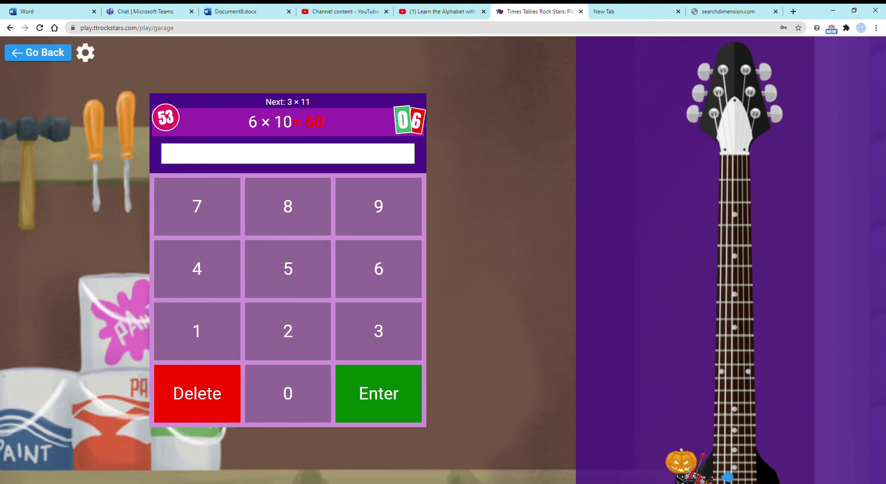
pyautogui.write('33')
pyautogui.press('Return')
pyautogui.write('42')
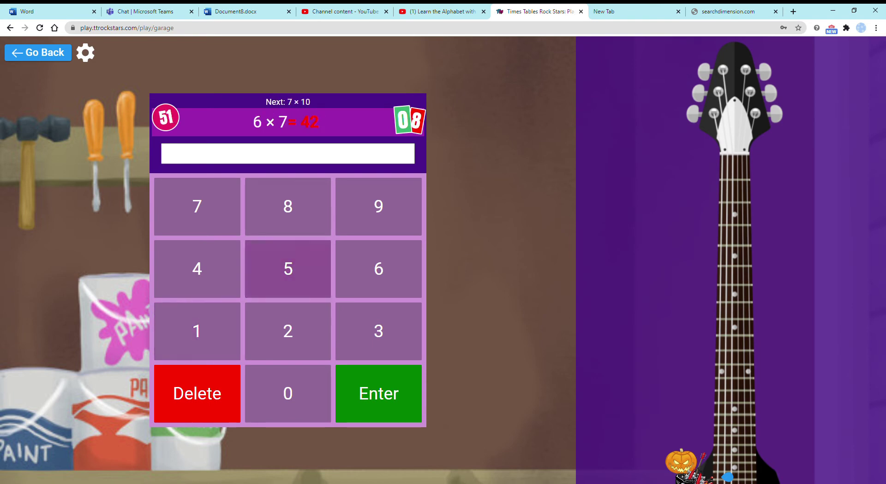
pyautogui.press('Return')
pyautogui.write('70')
pyautogui.press('Return')
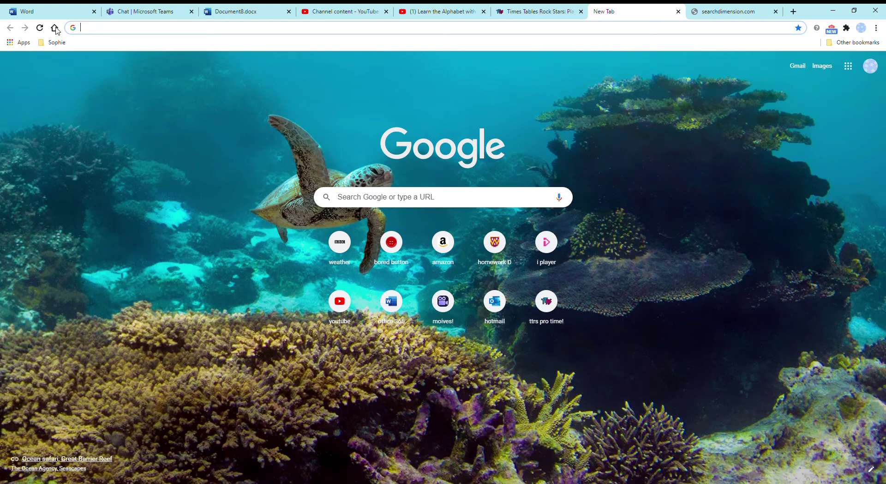
# Step: Open the Google homepage in the new tab
pyautogui.click(54, 28)
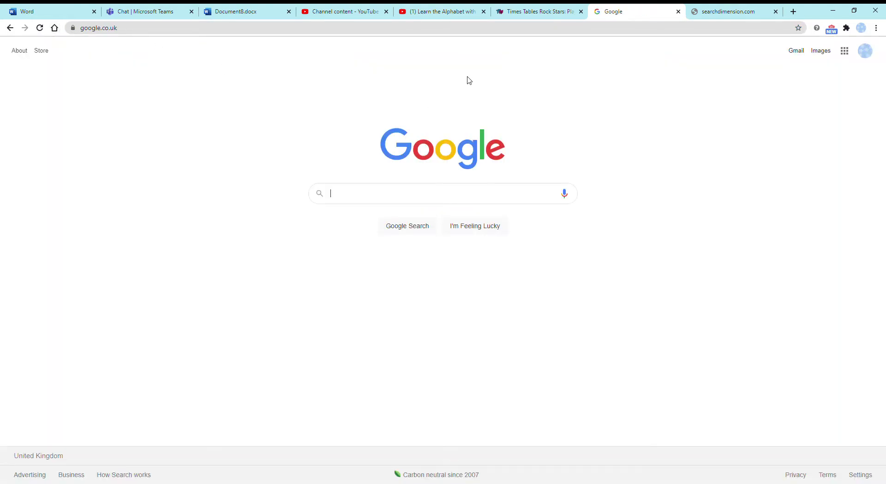
pyautogui.write('can I s')
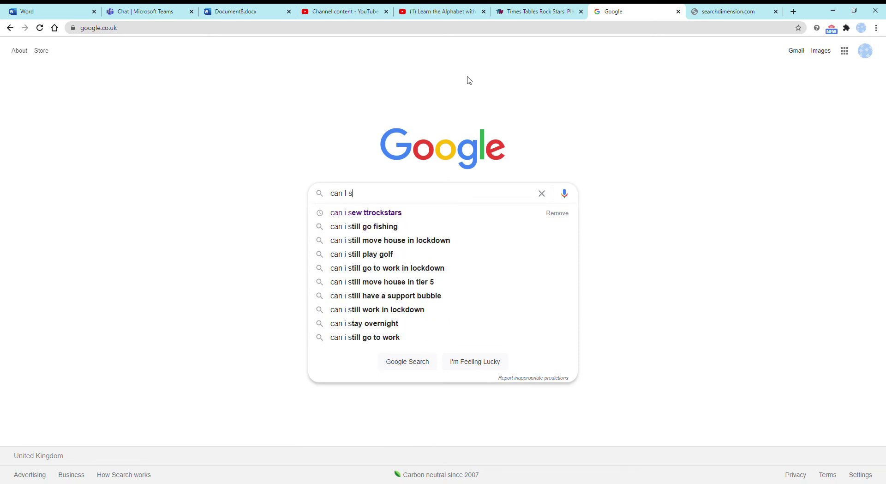
pyautogui.write('ew ')
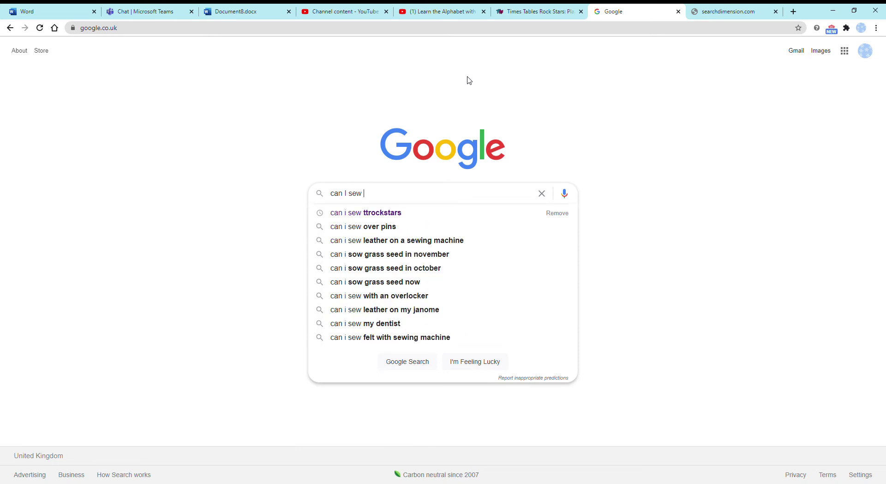
pyautogui.write('ttro')
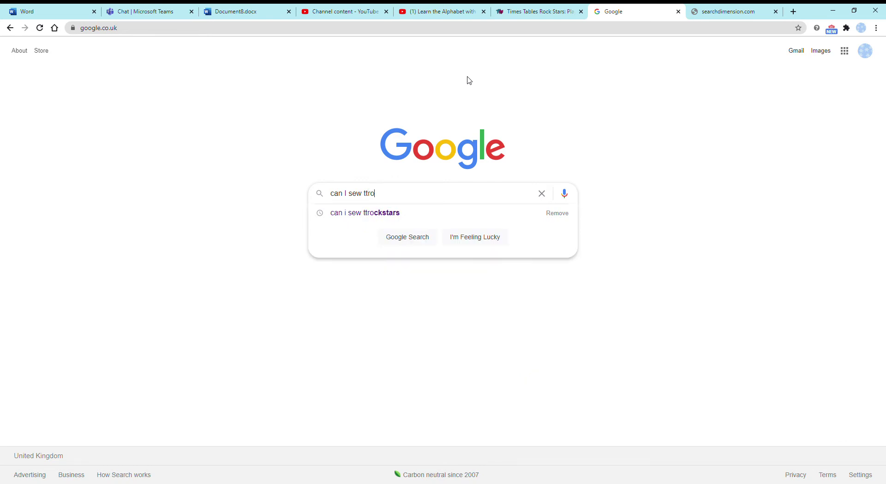
pyautogui.write('cks')
pyautogui.write('tars ')
pyautogui.write('for ')
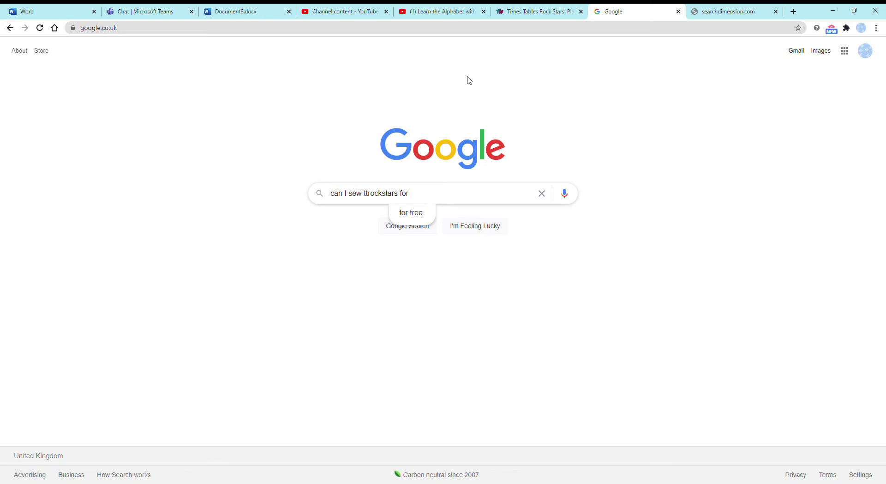
pyautogui.write('free')
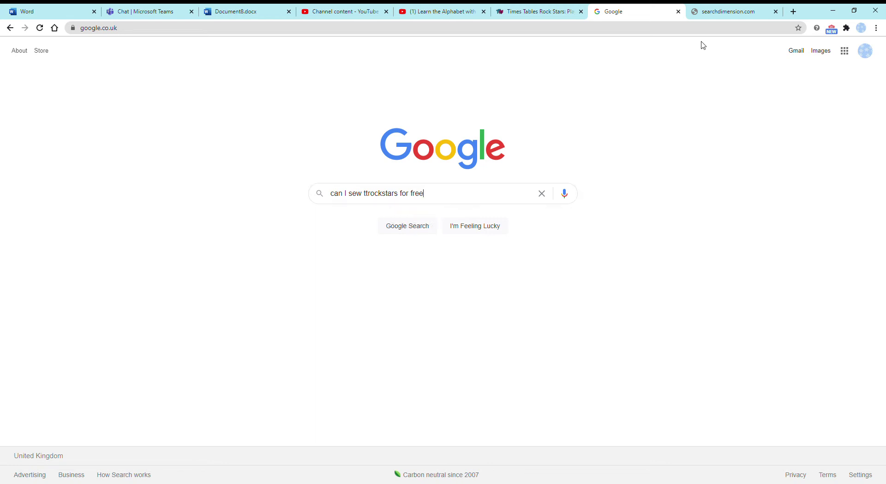
pyautogui.write('?')
# Step: Submit the free-use search, view the Times Tables Rock Stars Play listing, and close it
pyautogui.press('Return')
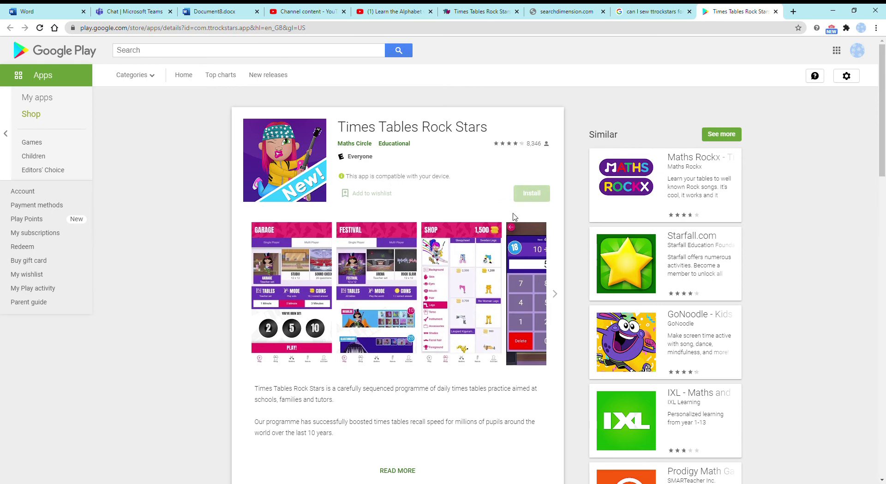
pyautogui.scroll(-2, 514, 216)
pyautogui.scroll(-2, 505, 216)
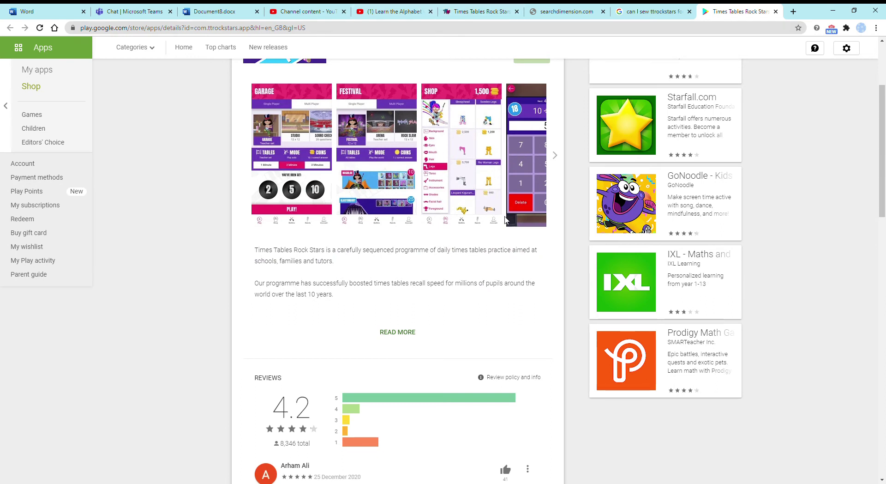
pyautogui.scroll(4, 478, 340)
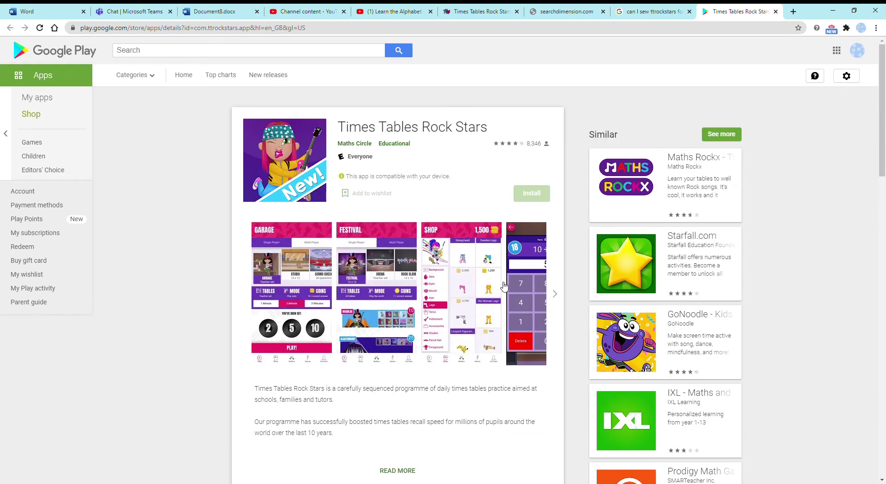
pyautogui.click(776, 11)
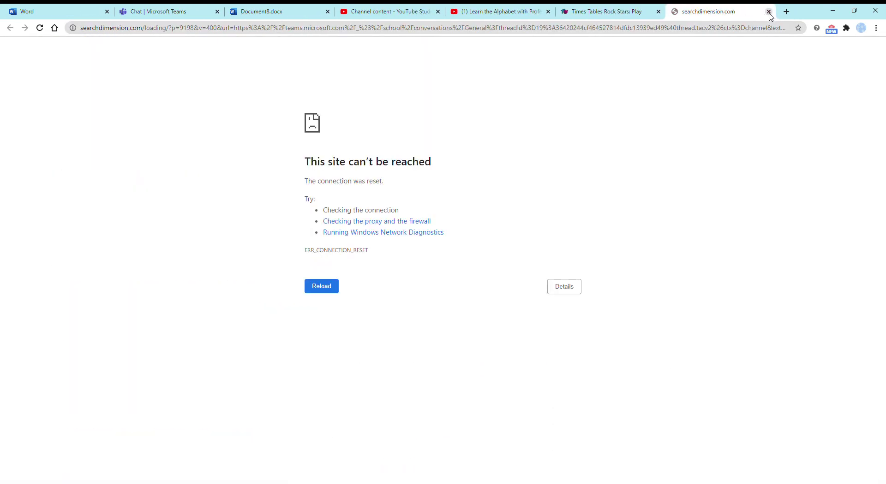
# Step: Close the unreachable page, start a Garage round, and answer 12, 33, 18, 54, 49
pyautogui.click(771, 12)
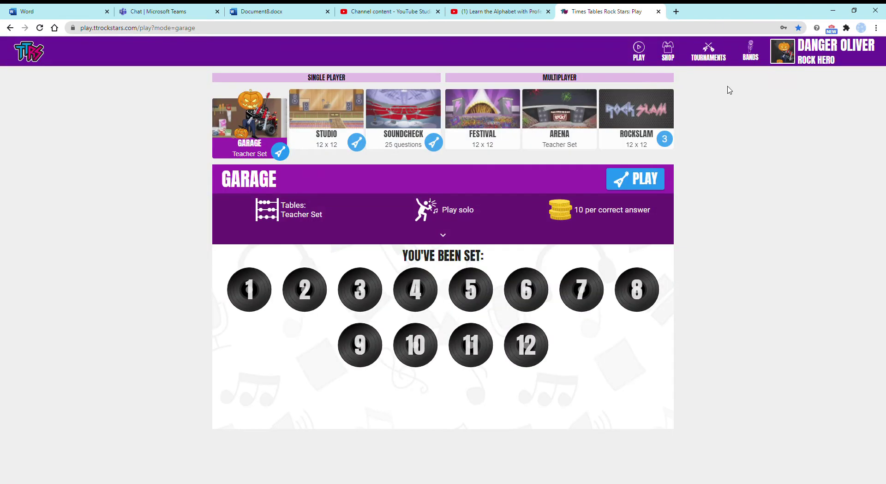
pyautogui.click(637, 180)
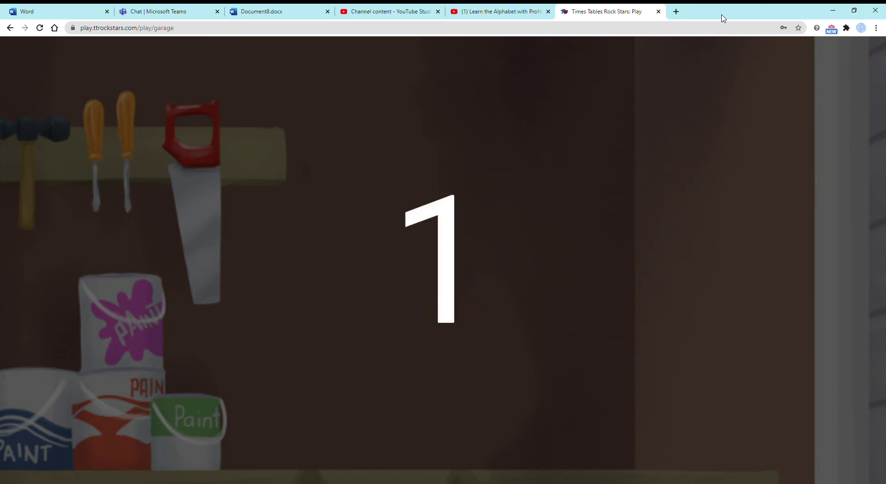
pyautogui.write('12')
pyautogui.press('Return')
pyautogui.write('3')
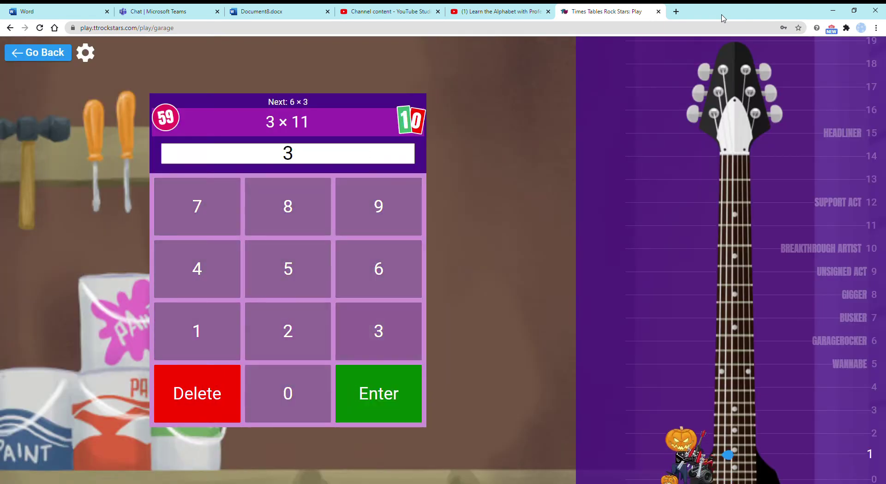
pyautogui.write('3')
pyautogui.press('Return')
pyautogui.write('18')
pyautogui.press('Return')
pyautogui.write('547')
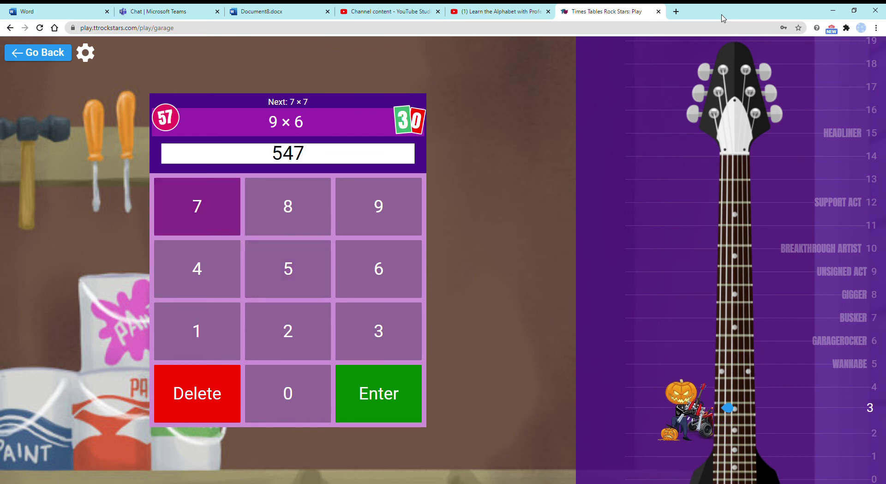
pyautogui.press('BackSpace')
pyautogui.press('Return')
pyautogui.write('49')
pyautogui.press('Return')
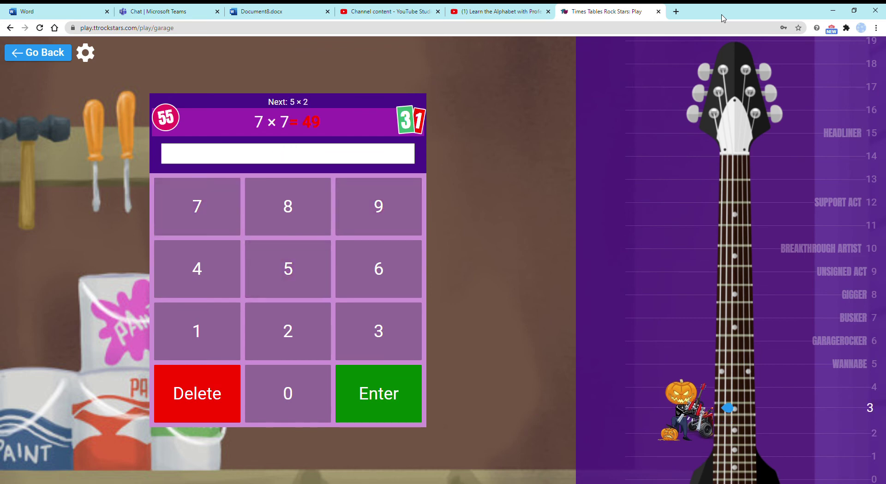
pyautogui.write('10')
# Step: Answer the next Garage questions: 10, 6, 63, 12, 32, 36, 88, 12, 9
pyautogui.press('Return')
pyautogui.write('6')
pyautogui.press('Return')
pyautogui.write('63')
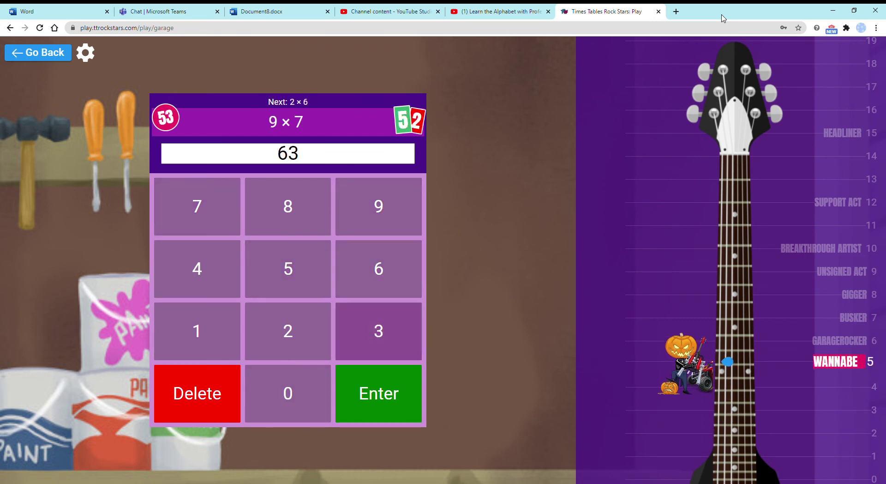
pyautogui.press('Return')
pyautogui.write('12')
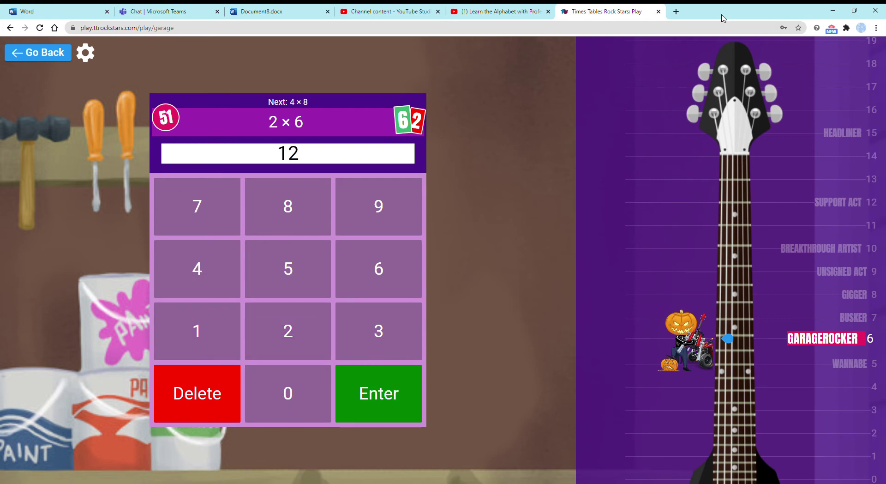
pyautogui.press('Return')
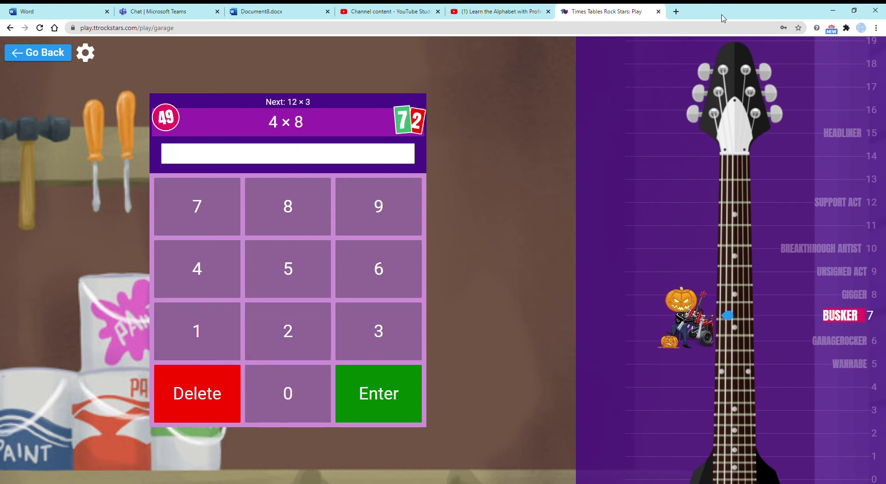
pyautogui.write('32')
pyautogui.press('Return')
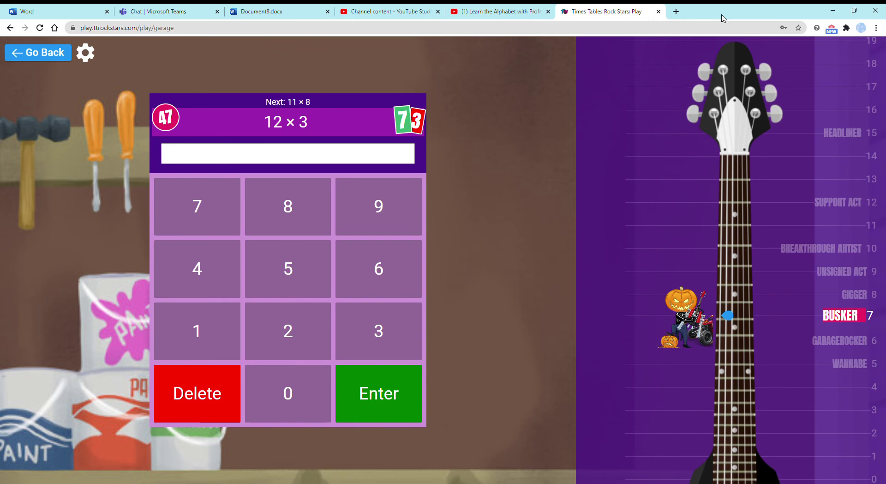
pyautogui.write('36')
pyautogui.press('Return')
pyautogui.write('8')
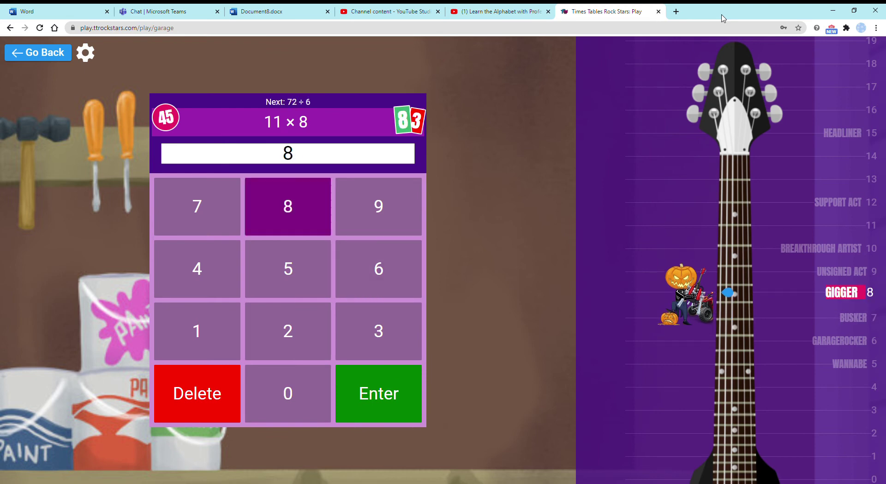
pyautogui.write('8')
pyautogui.press('Return')
pyautogui.write('12')
pyautogui.press('Return')
pyautogui.write('9')
pyautogui.press('Return')
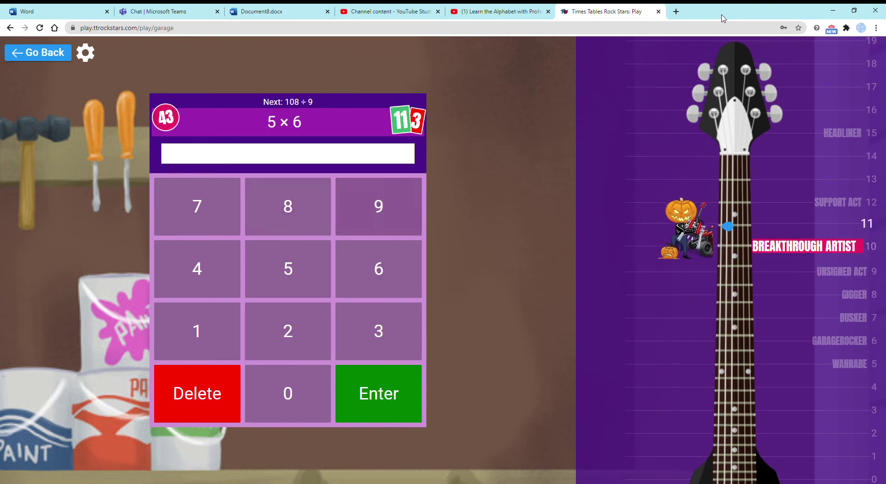
pyautogui.write('30')
# Step: Answer 30, 12, 50, 21, 7, 2, 11, 72, then 108 ÷ 12 and 70
pyautogui.press('Return')
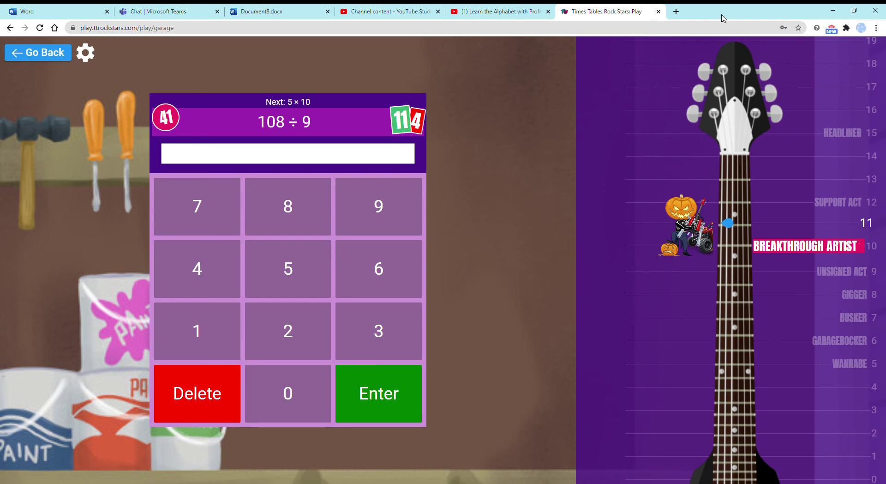
pyautogui.write('12')
pyautogui.press('Return')
pyautogui.write('50')
pyautogui.press('Return')
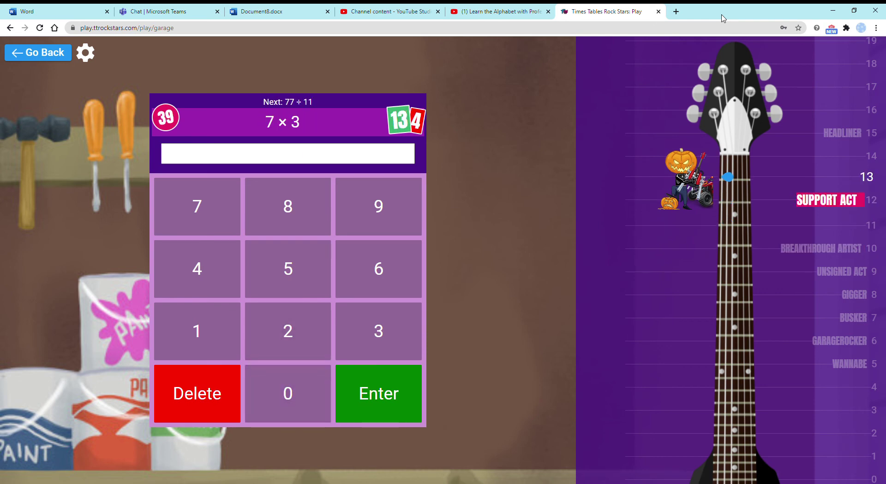
pyautogui.write('21')
pyautogui.press('Return')
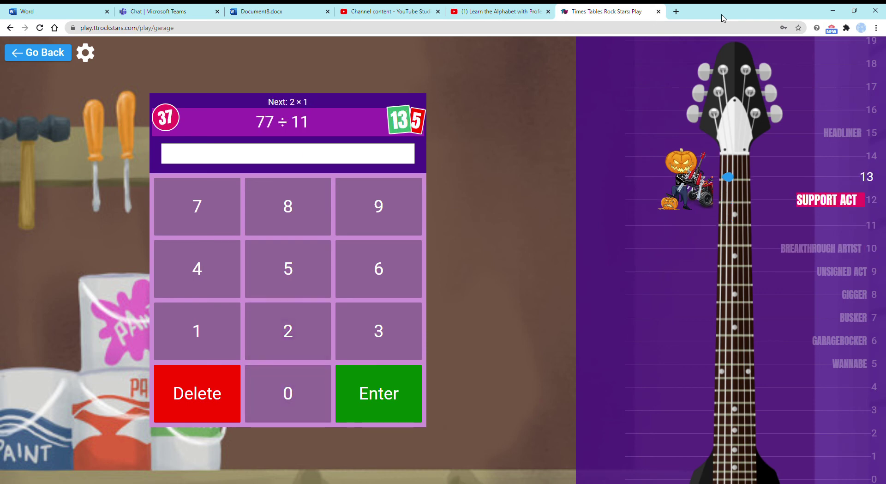
pyautogui.write('7')
pyautogui.press('Return')
pyautogui.write('2')
pyautogui.press('Return')
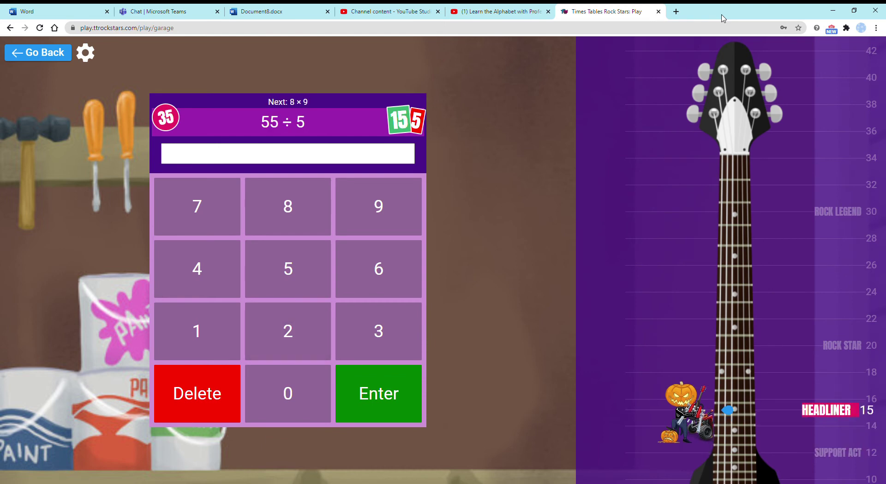
pyautogui.write('11')
pyautogui.press('Return')
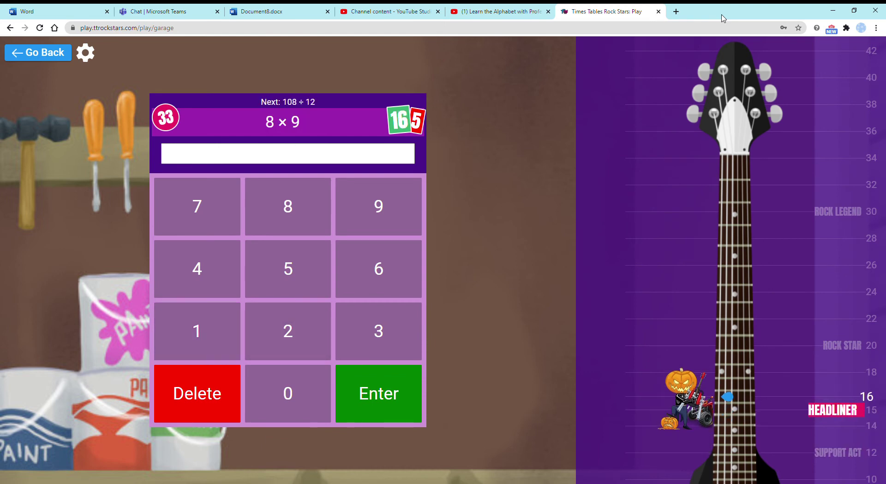
pyautogui.write('72')
pyautogui.press('Return')
pyautogui.write('1')
pyautogui.press('Return')
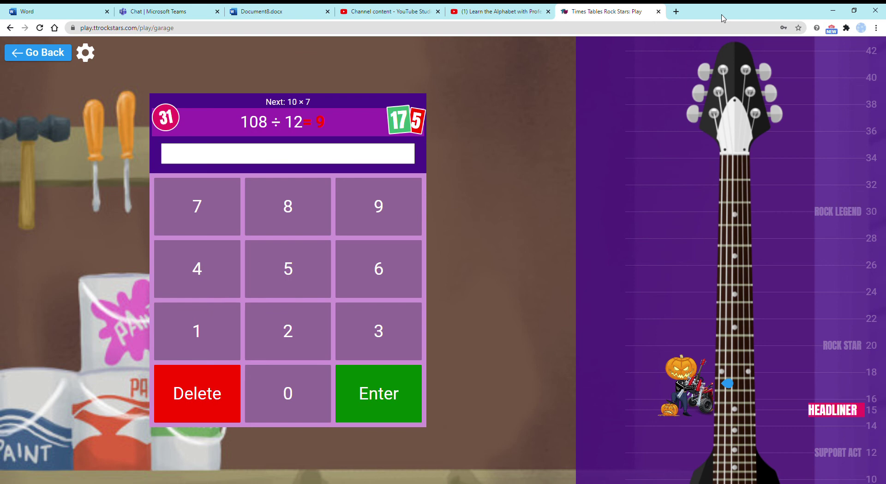
pyautogui.write('70')
pyautogui.press('Return')
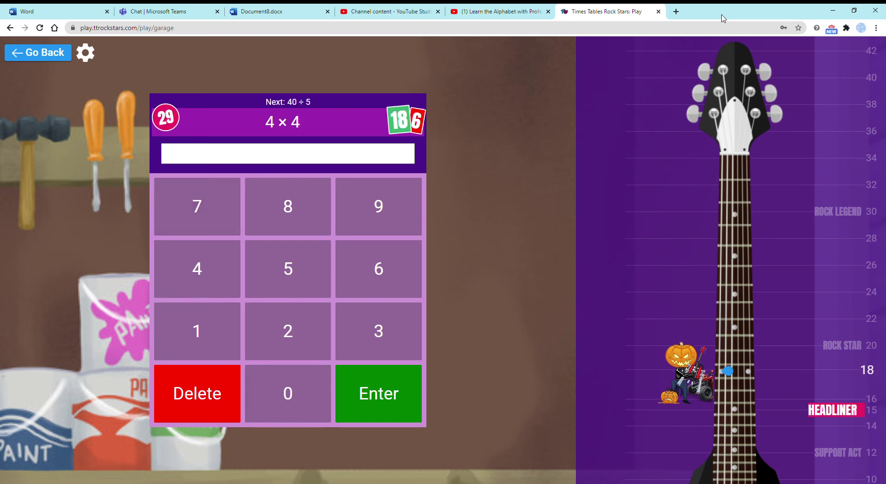
pyautogui.write('1')
# Step: Answer 4 × 4, then 8, 4, 84, 60, 4, 6 × 5, 42, 3 × 6, 11
pyautogui.press('Return')
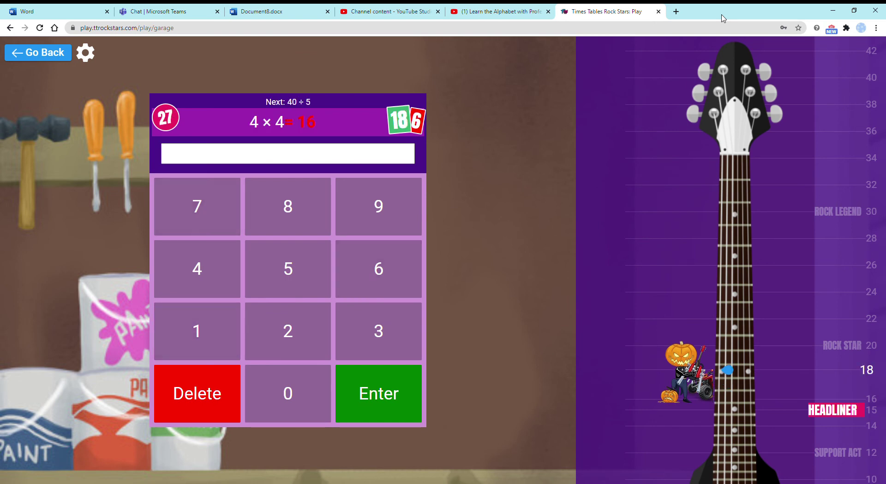
pyautogui.write('8')
pyautogui.press('Return')
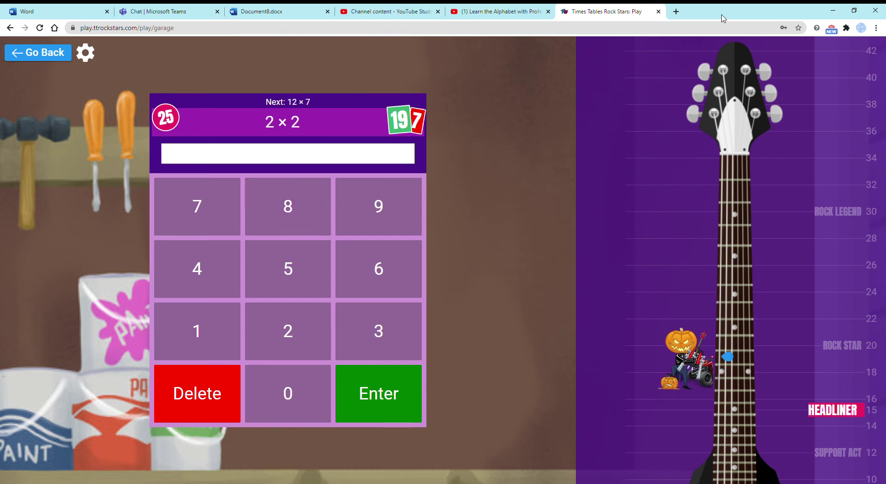
pyautogui.write('4')
pyautogui.press('Return')
pyautogui.write('84')
pyautogui.press('Return')
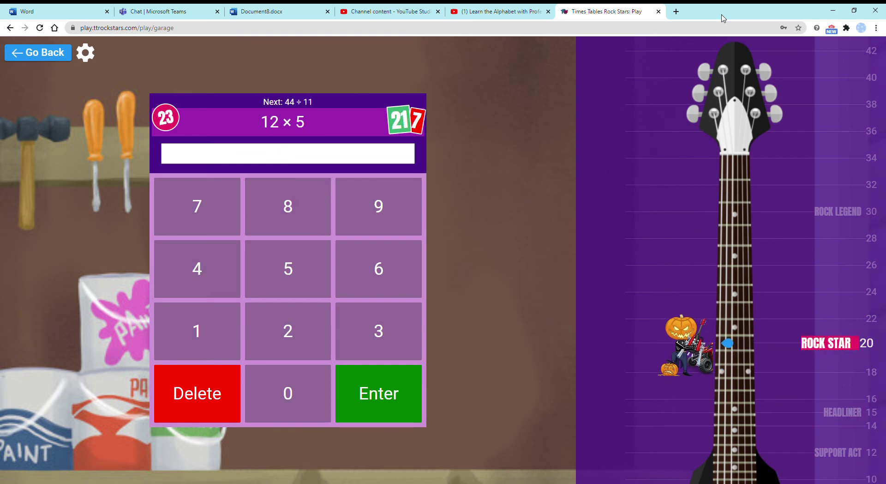
pyautogui.write('60')
pyautogui.press('Return')
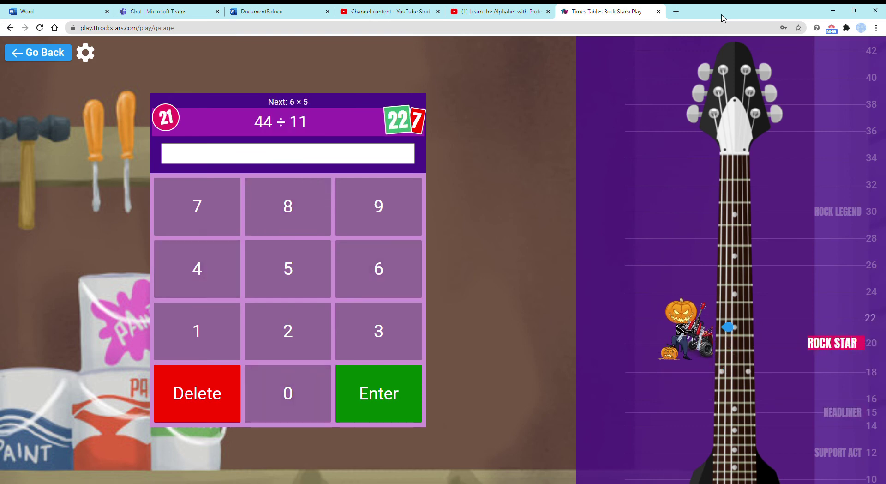
pyautogui.write('4')
pyautogui.press('Return')
pyautogui.write('30')
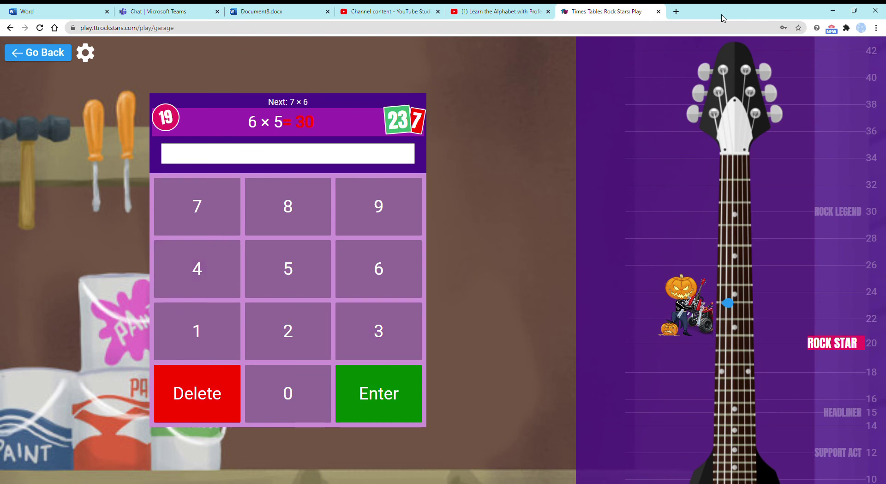
pyautogui.press('Return')
pyautogui.write('42')
pyautogui.press('Return')
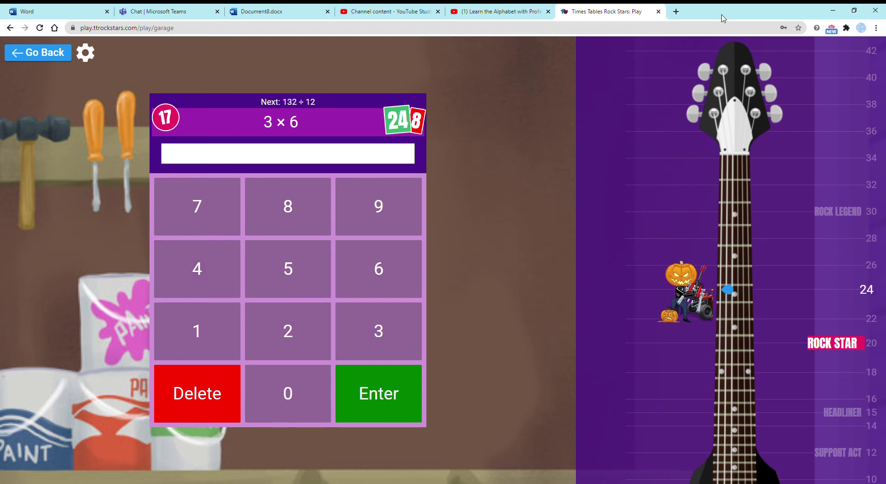
pyautogui.write('18')
pyautogui.press('Return')
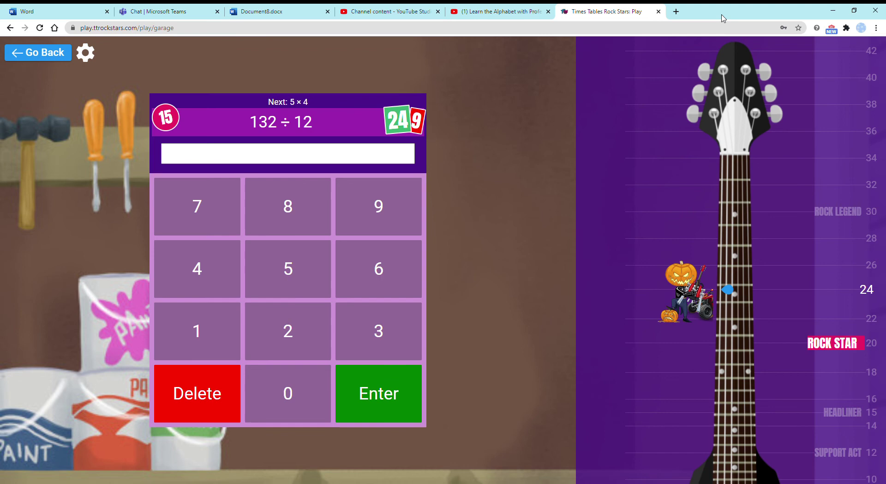
pyautogui.write('11')
pyautogui.press('Return')
pyautogui.write('20')
# Step: Answer the final questions before time runs out: 20, 60, 72, 33, 15, 55, 44, 25
pyautogui.press('Return')
pyautogui.write('60')
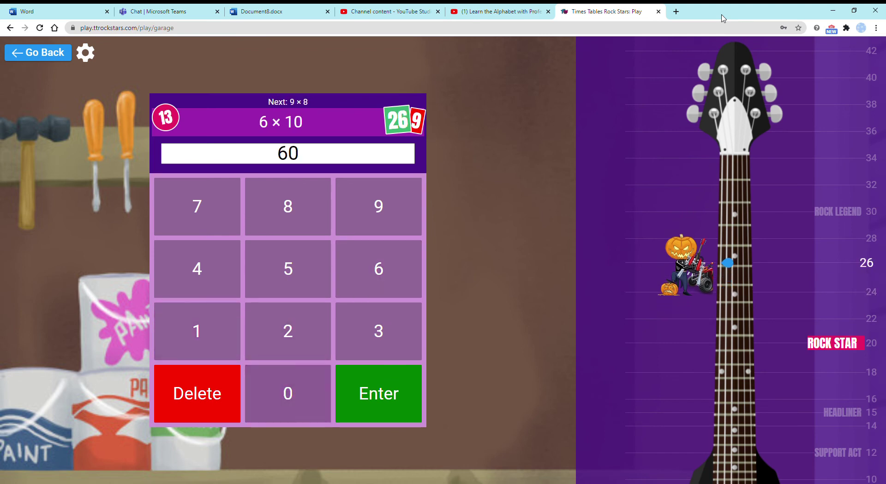
pyautogui.press('Return')
pyautogui.write('72')
pyautogui.press('Return')
pyautogui.write('3')
pyautogui.press('Return')
pyautogui.write('2')
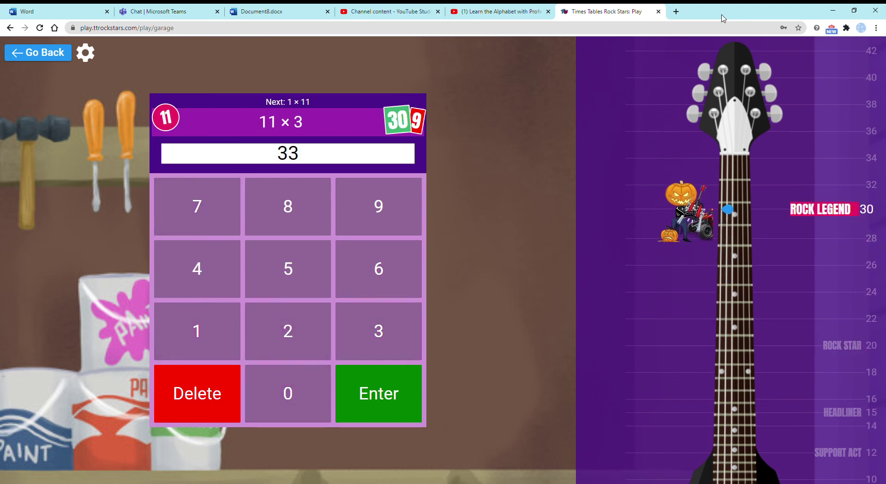
pyautogui.press('Return')
pyautogui.write('1')
pyautogui.press('Return')
pyautogui.write('15')
pyautogui.press('Return')
pyautogui.write('0')
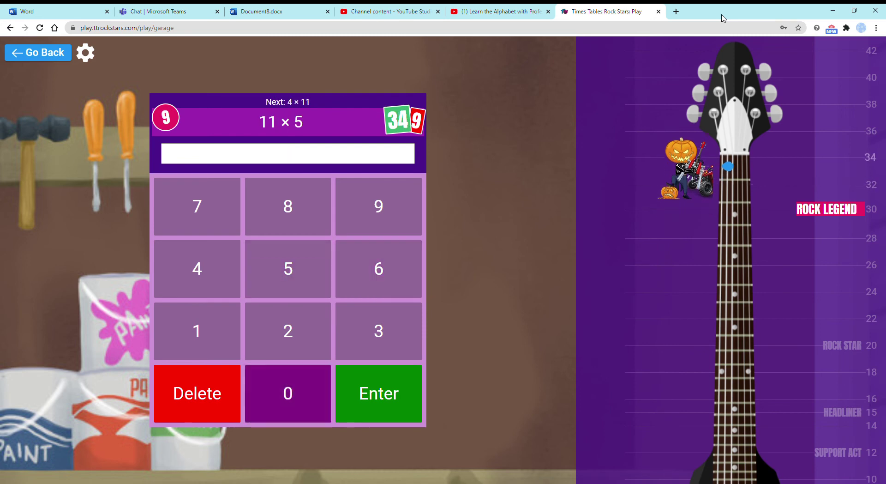
pyautogui.write('55')
pyautogui.press('Return')
pyautogui.write('44')
pyautogui.press('Return')
pyautogui.write('25')
pyautogui.press('Return')
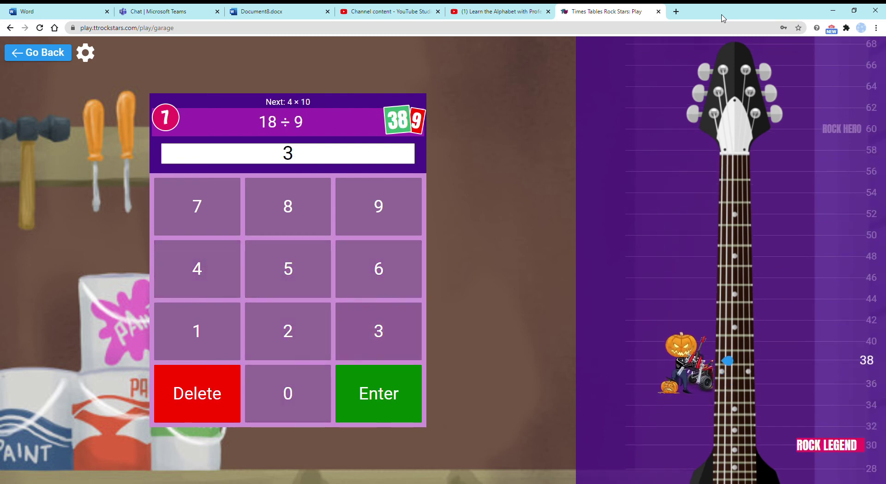
pyautogui.write('403')
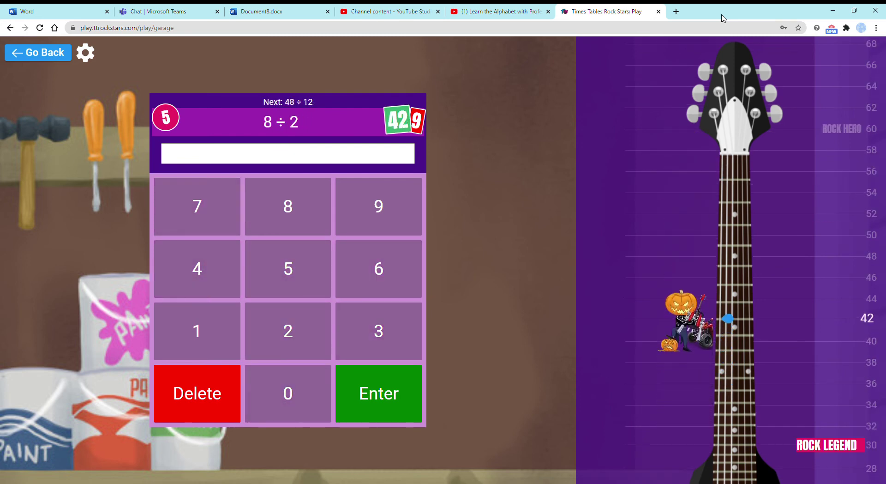
pyautogui.write('44')
pyautogui.write('22')
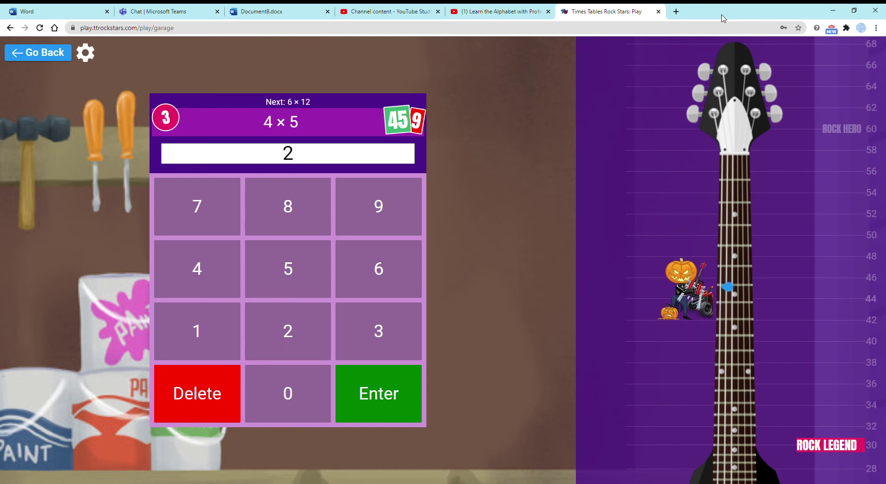
pyautogui.write('04272')
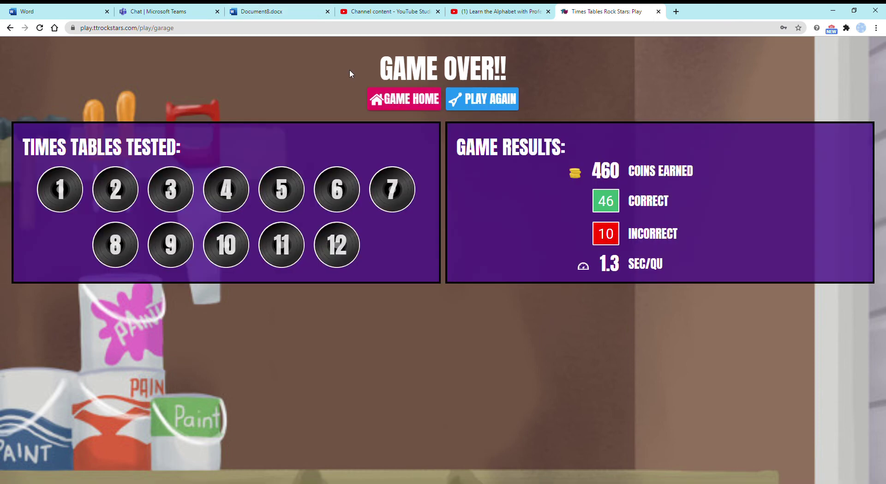
# Step: Leave the Game Over results (46 correct, 10 incorrect, 460 coins) for Garage home
pyautogui.click(418, 105)
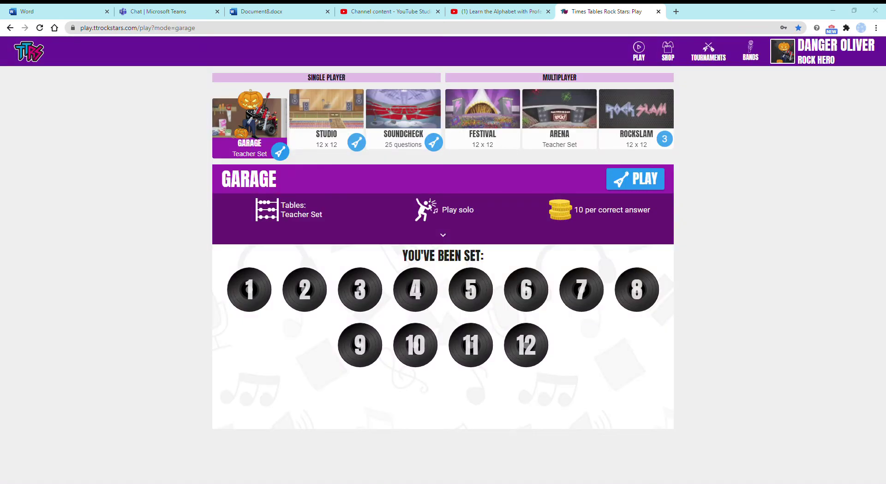